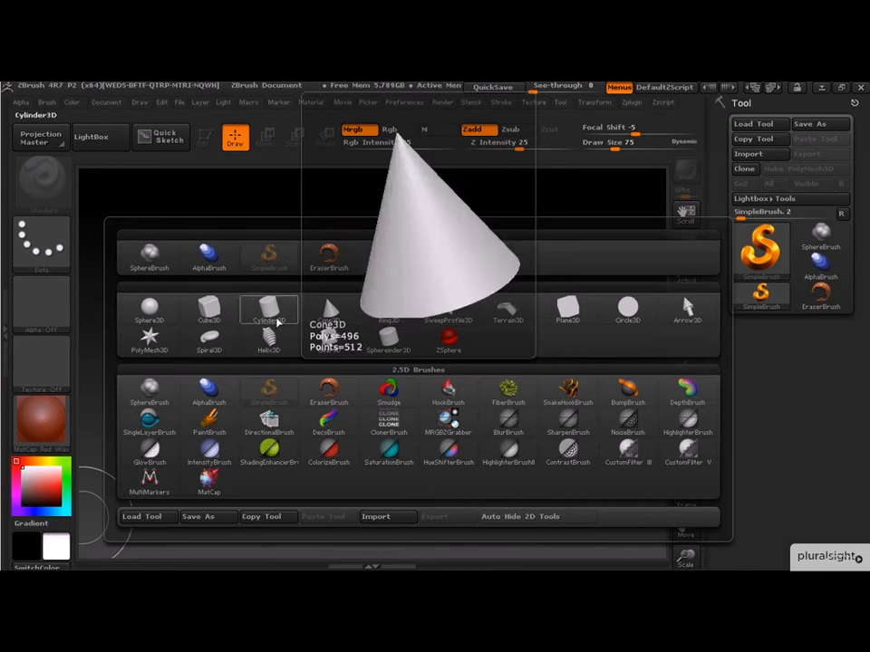
- Select the Sphere3D primitive and draw a large sphere in the centre of the canvas
click(153, 312)
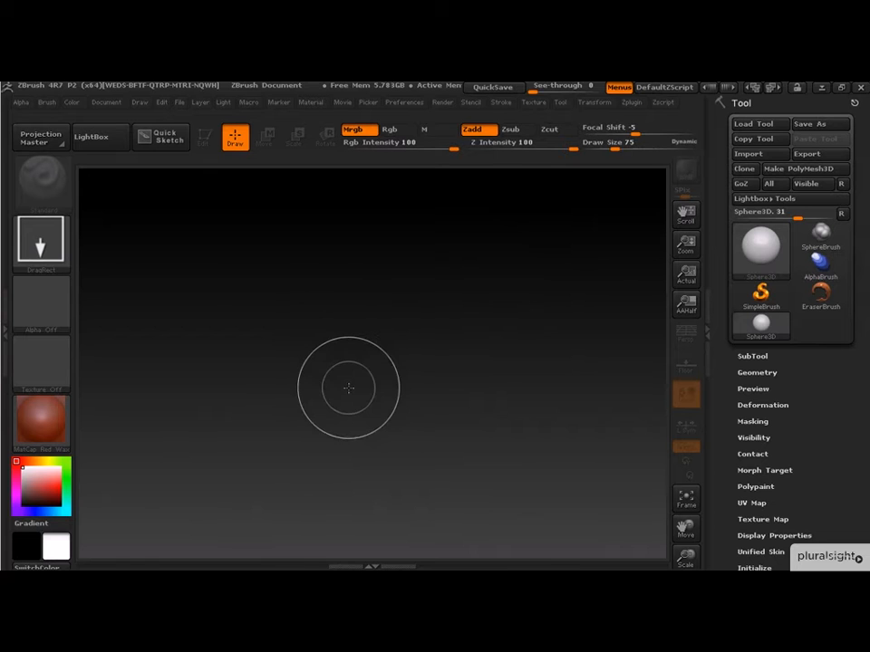
mouse_move(362, 348)
mouse_down()
mouse_move(497, 437)
mouse_move(425, 396)
mouse_move(547, 459)
mouse_move(413, 408)
mouse_move(479, 440)
mouse_move(443, 437)
mouse_move(430, 419)
mouse_move(445, 458)
mouse_move(475, 482)
mouse_up()
key(t)
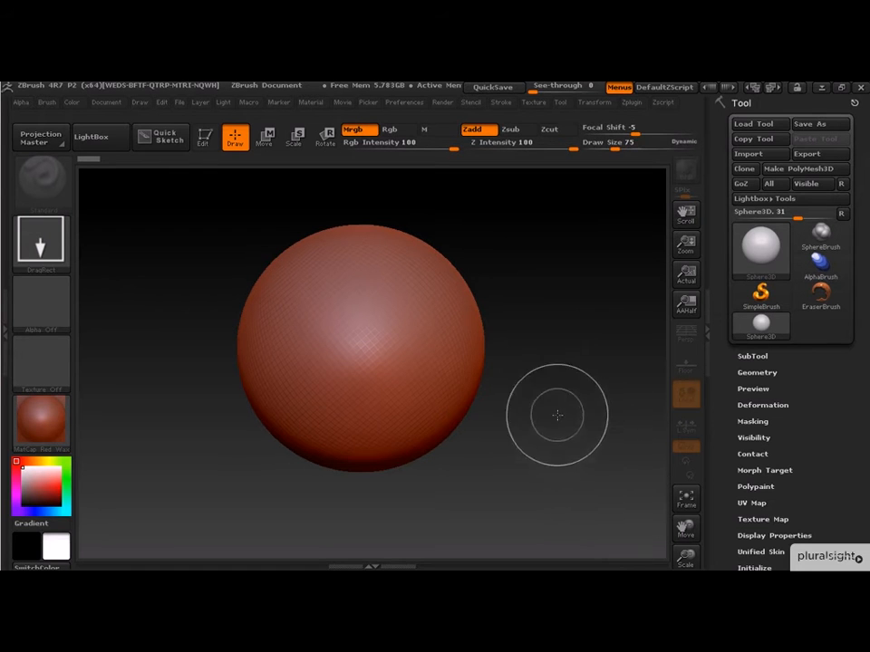
- Draw seven smaller overlapping spheres on and around the lower half and sides of the large sphere
drag(458, 385, 501, 423)
drag(368, 384, 424, 378)
drag(456, 279, 549, 393)
drag(344, 355, 371, 398)
drag(249, 346, 301, 425)
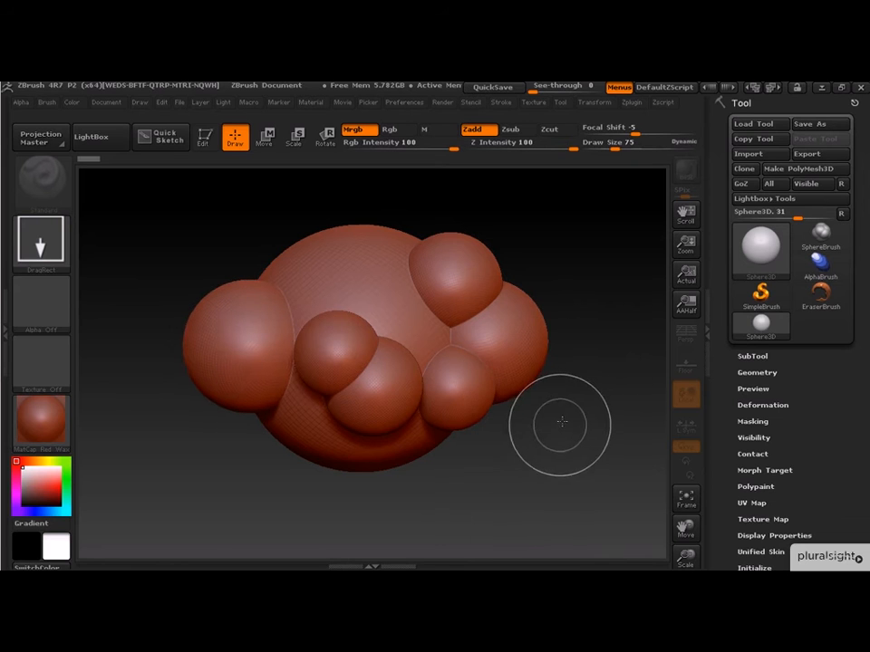
drag(367, 454, 458, 509)
drag(286, 416, 360, 473)
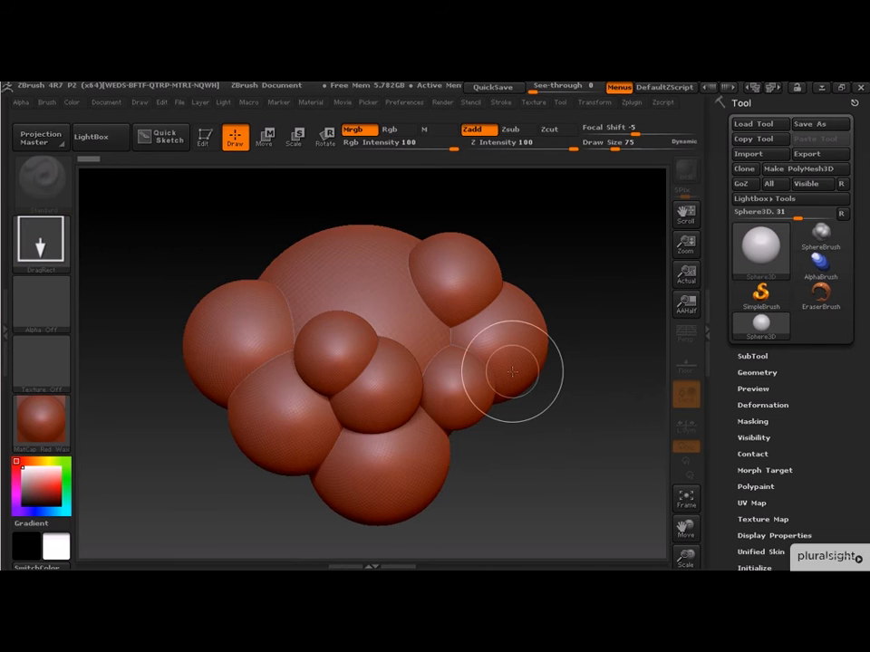
- Clear the canvas and draw a single large sphere in its centre in Edit mode
key(ctrl+n)
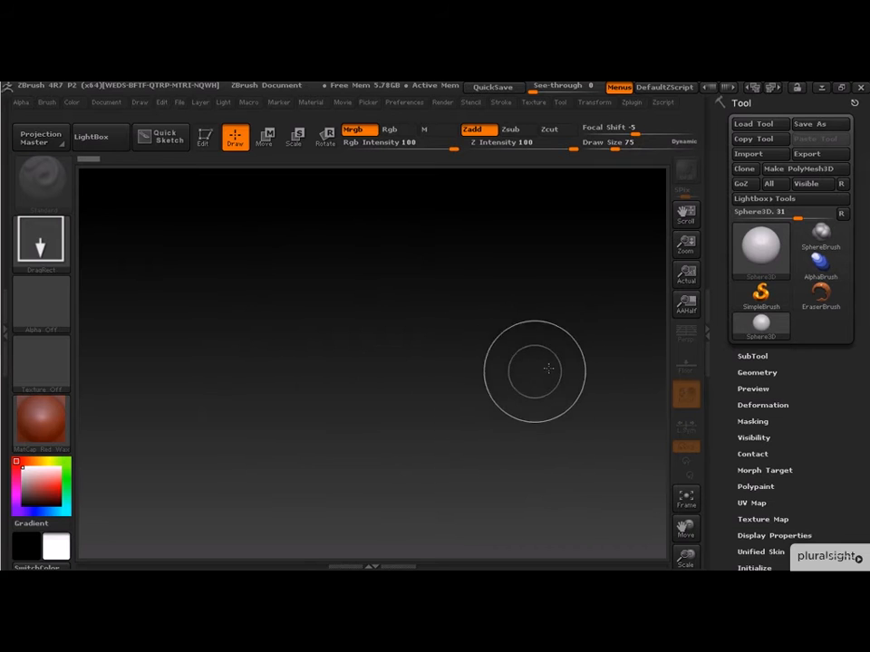
drag(357, 363, 503, 475)
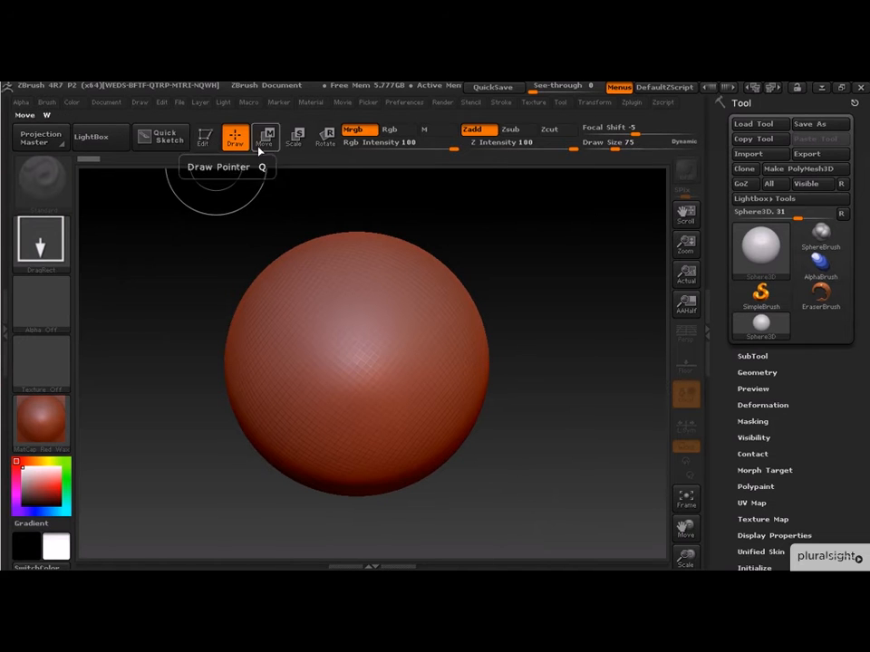
key(t)
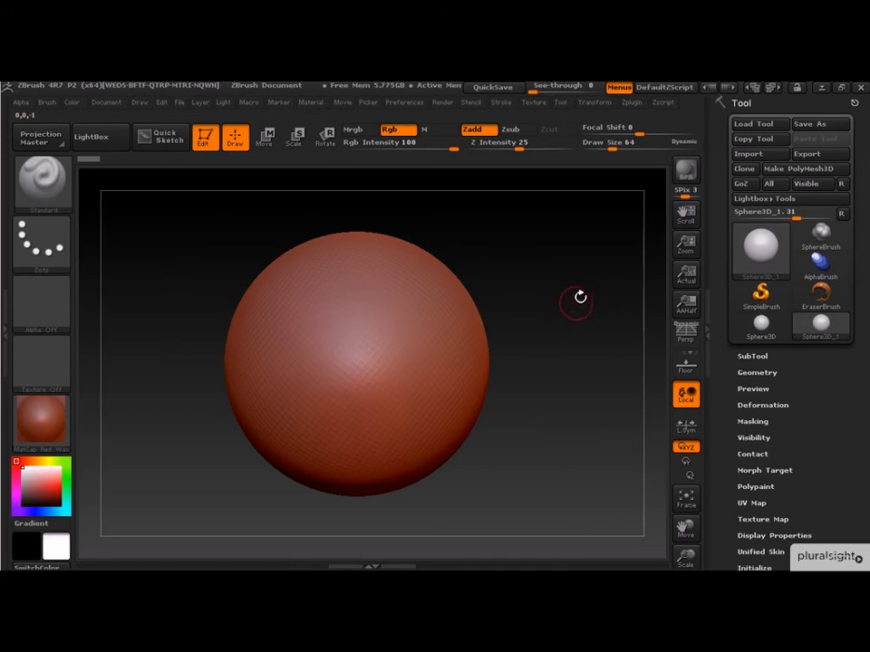
mouse_move(549, 398)
alt+mouse_down()
mouse_move(562, 423)
mouse_move(617, 408)
mouse_move(564, 398)
mouse_move(471, 427)
mouse_move(638, 417)
mouse_move(535, 416)
mouse_move(503, 452)
mouse_move(501, 413)
mouse_move(560, 404)
alt+mouse_up()
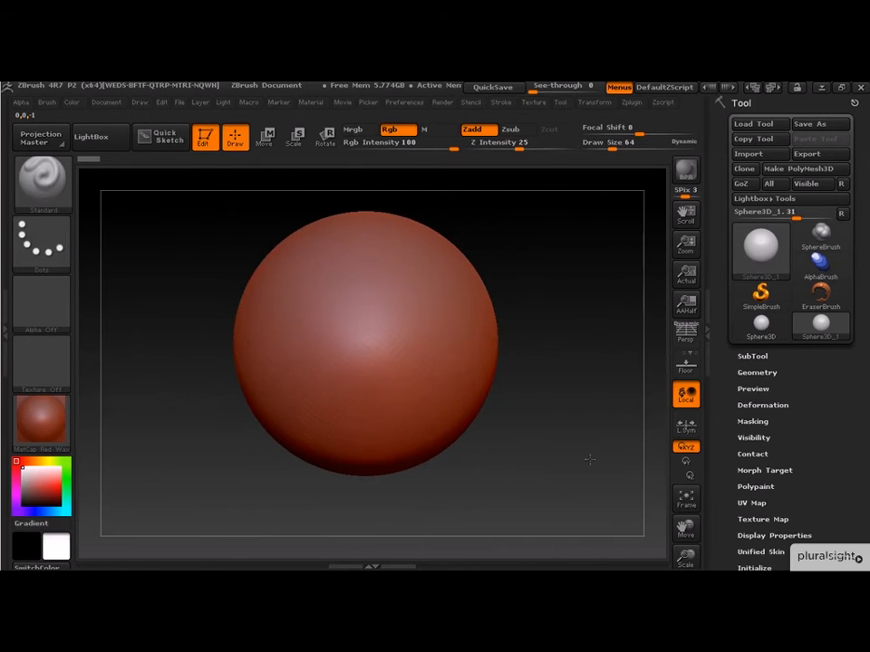
alt+drag(571, 466, 624, 481)
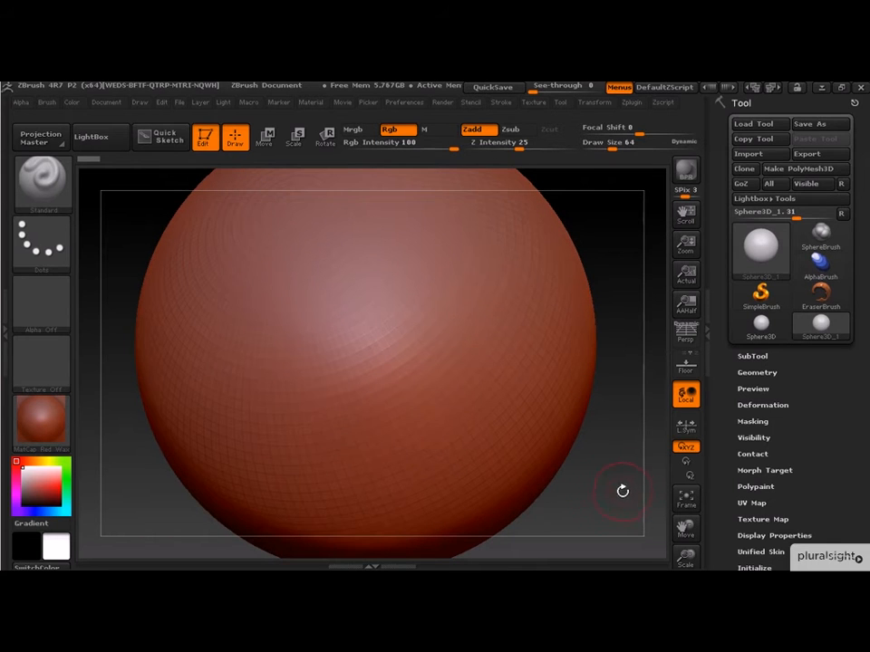
alt+drag(618, 497, 517, 470)
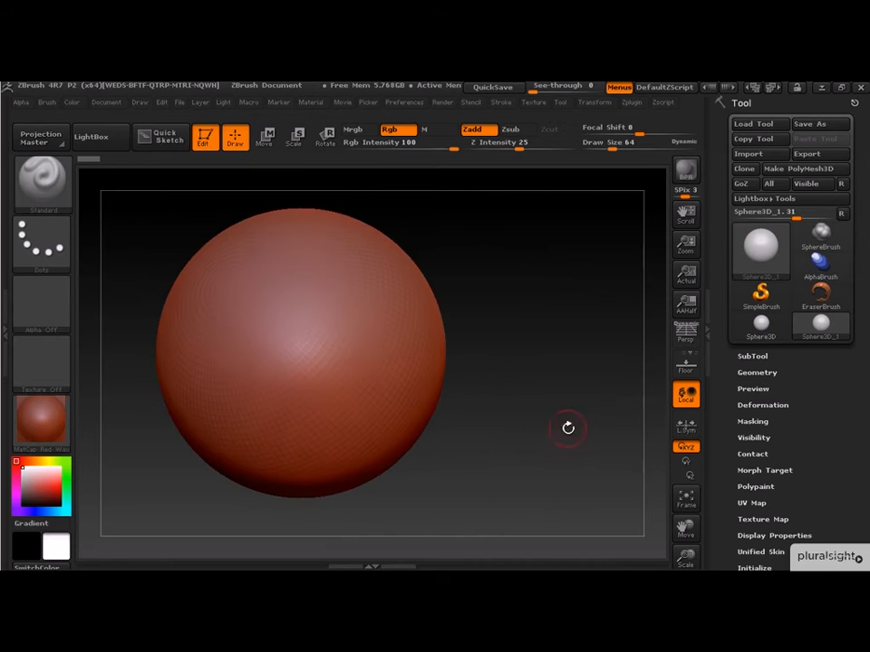
alt+drag(492, 439, 585, 460)
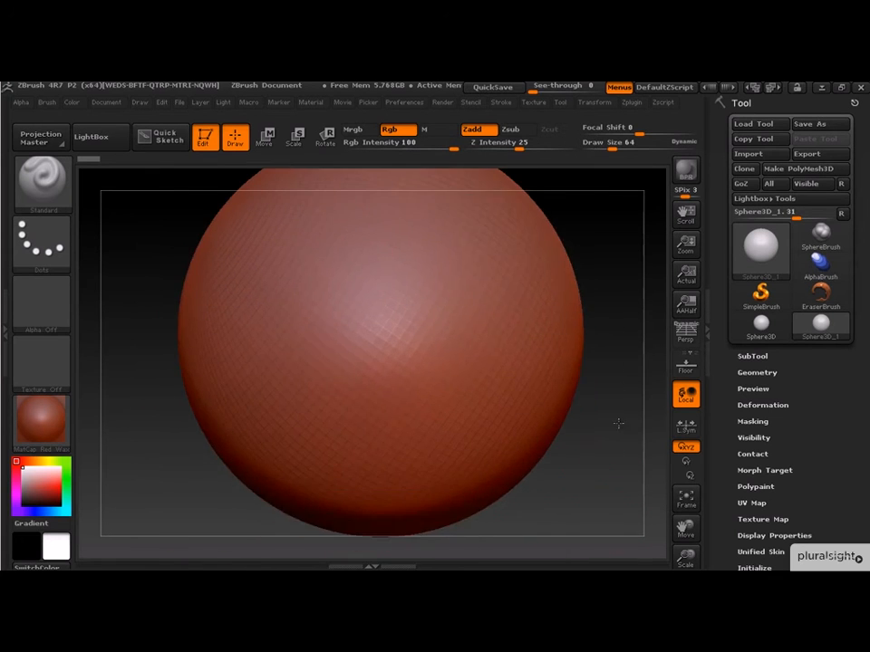
alt+drag(619, 422, 552, 427)
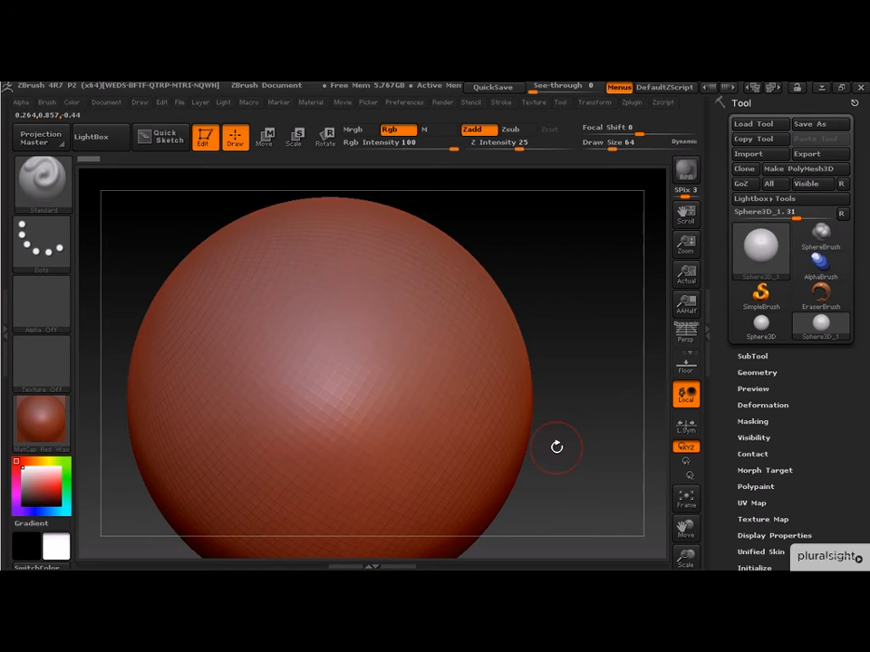
- Initialize the sphere primitive with an X Size of 87 and an HDivide of 1024
drag(734, 362, 748, 269)
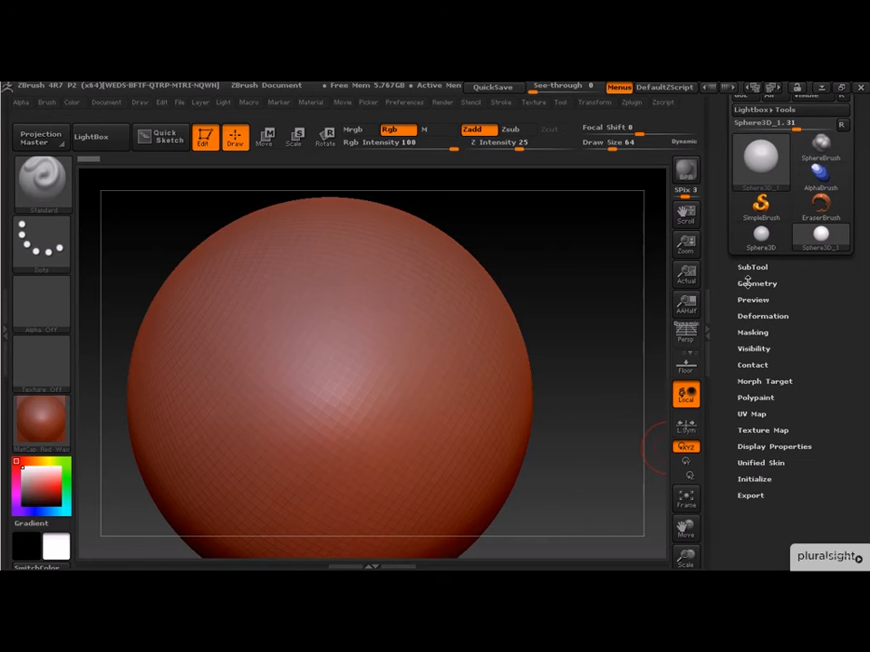
click(748, 283)
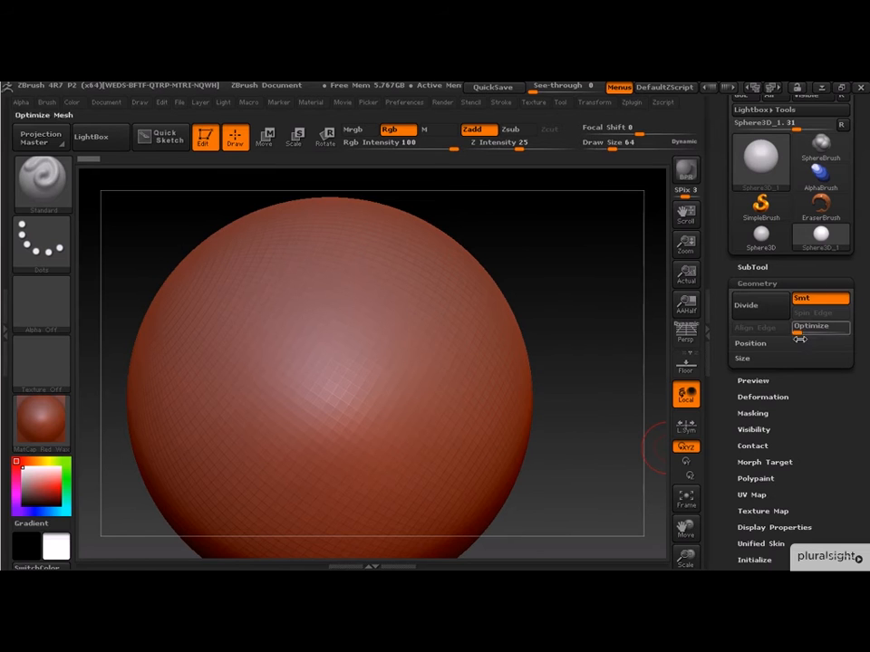
drag(719, 535, 720, 390)
drag(813, 408, 786, 438)
click(757, 377)
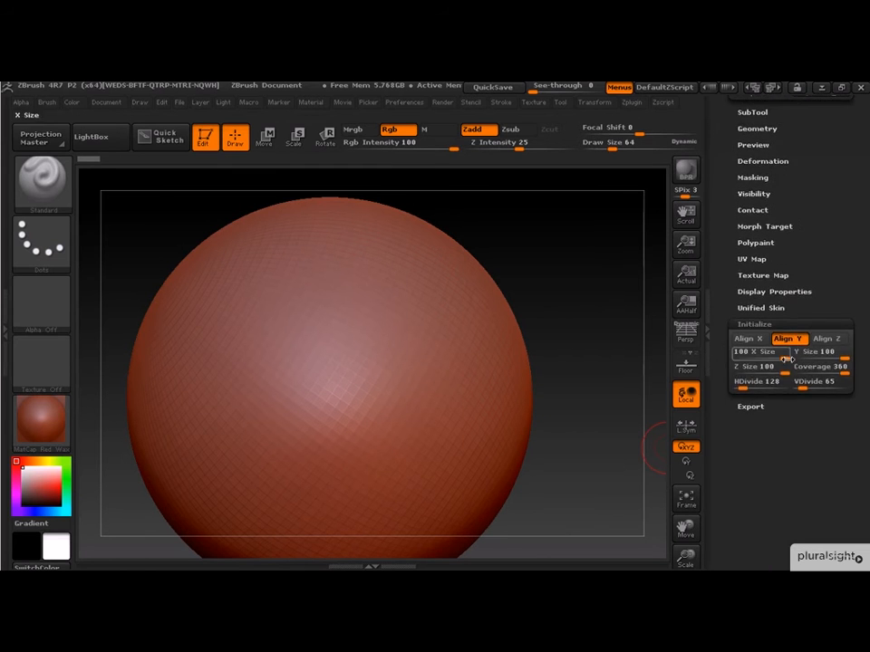
mouse_move(785, 357)
mouse_down()
mouse_move(757, 358)
mouse_move(788, 362)
mouse_move(781, 373)
mouse_move(789, 374)
mouse_move(765, 374)
mouse_move(789, 373)
mouse_up()
drag(844, 372, 844, 367)
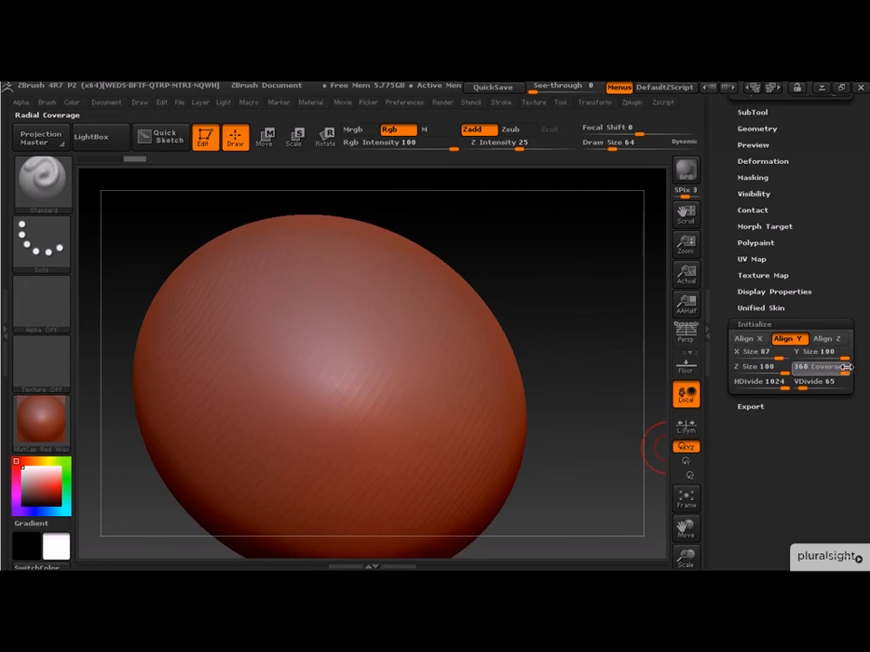
drag(485, 236, 430, 419)
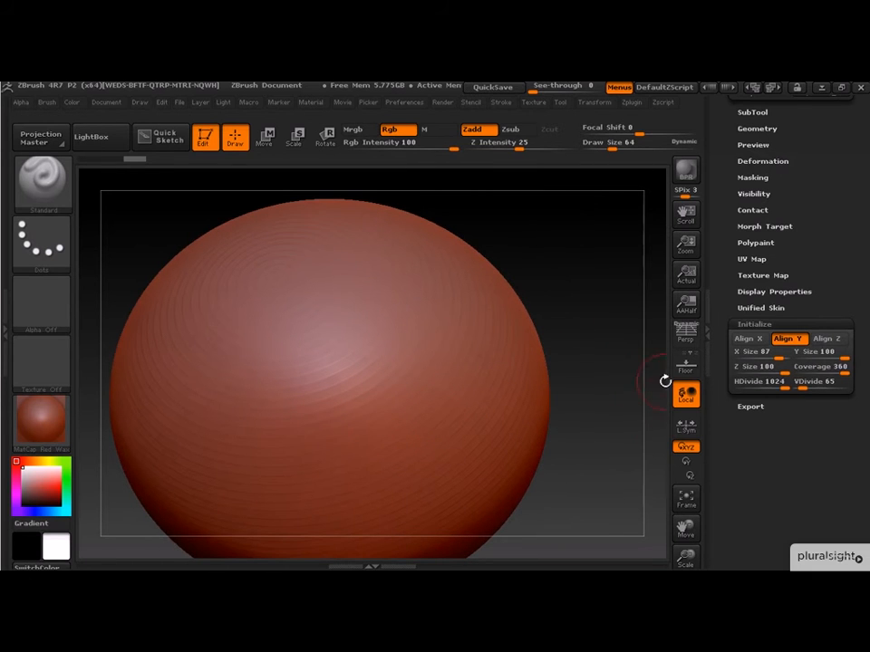
- Convert the stretched sphere into a PolyMesh3D and show the Geometry options of the new mesh
drag(731, 273, 721, 401)
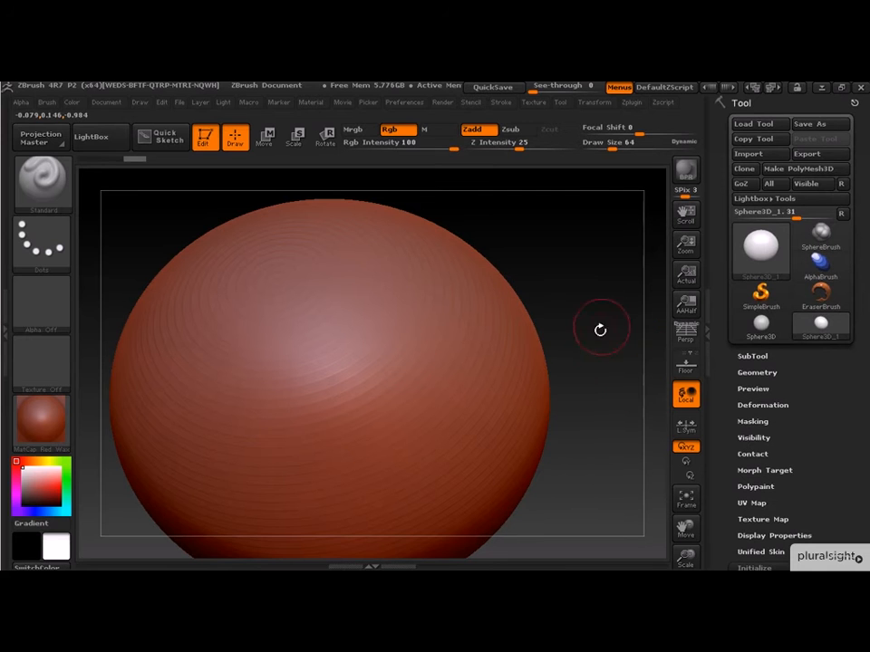
drag(641, 365, 602, 341)
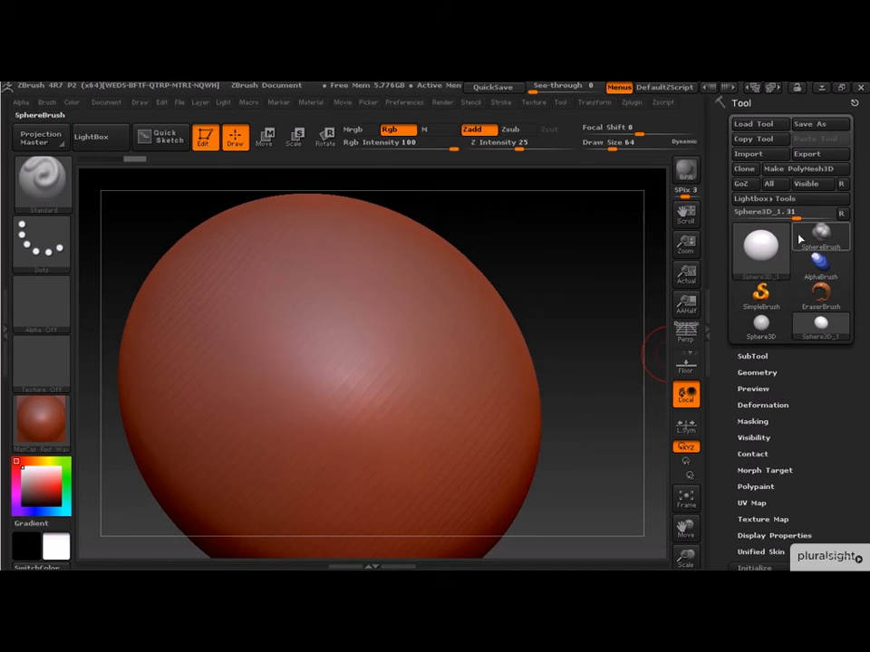
click(813, 178)
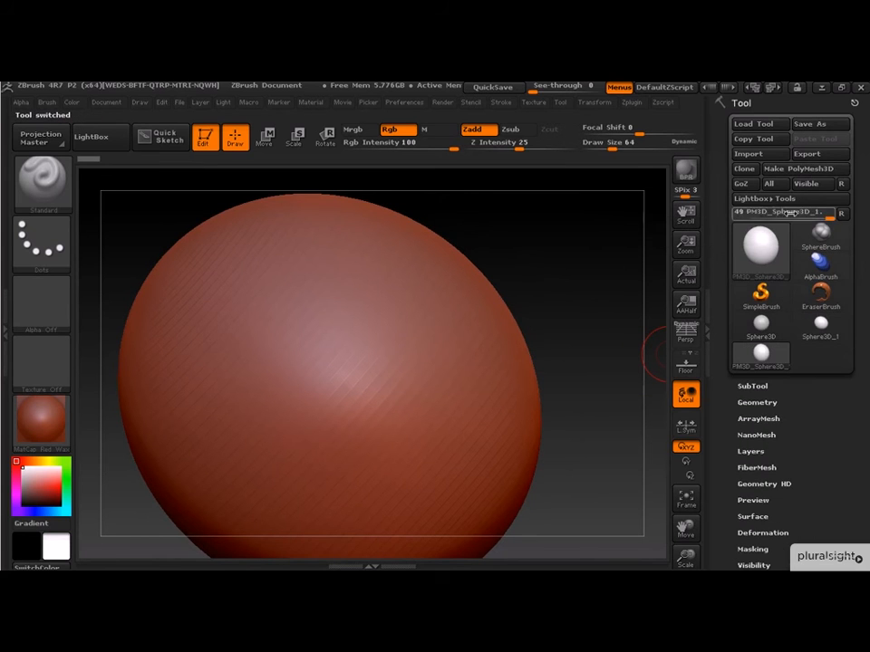
alt+drag(579, 328, 585, 303)
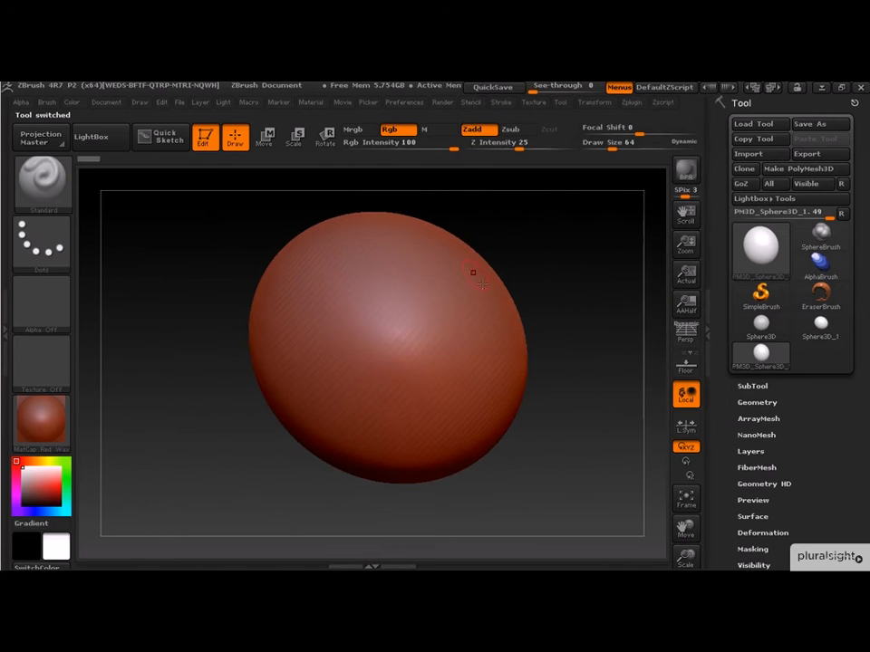
click(753, 401)
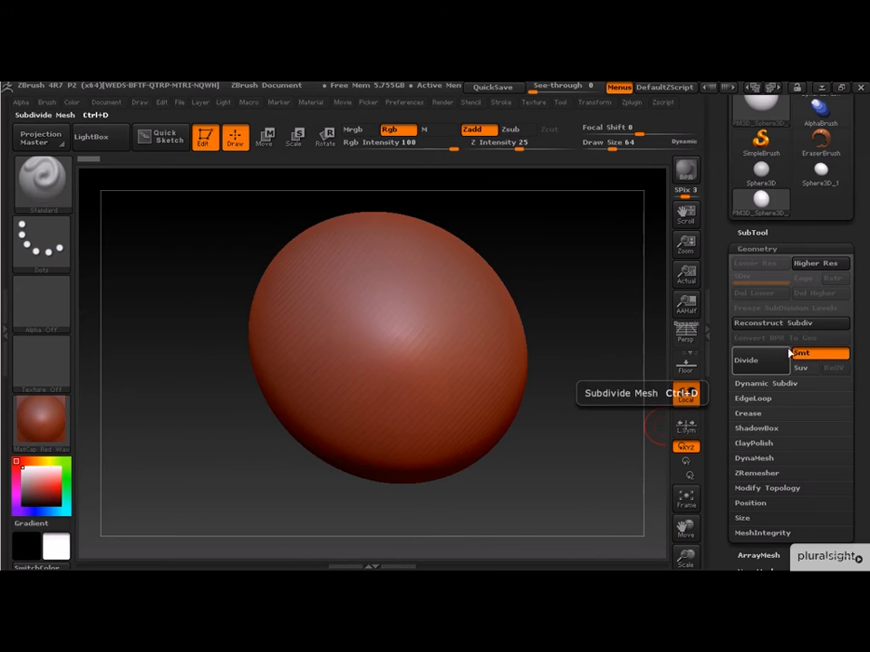
- Sculpt one long raised stroke down the sphere with the Standard brush at Draw Size 64 and inspect it from several angles
shift+drag(594, 324, 483, 362)
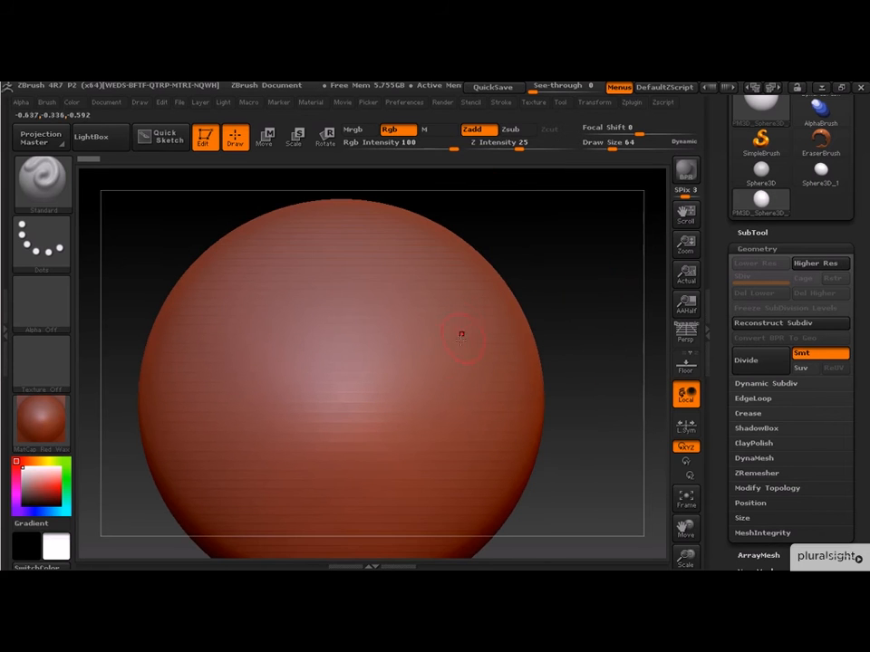
click(52, 188)
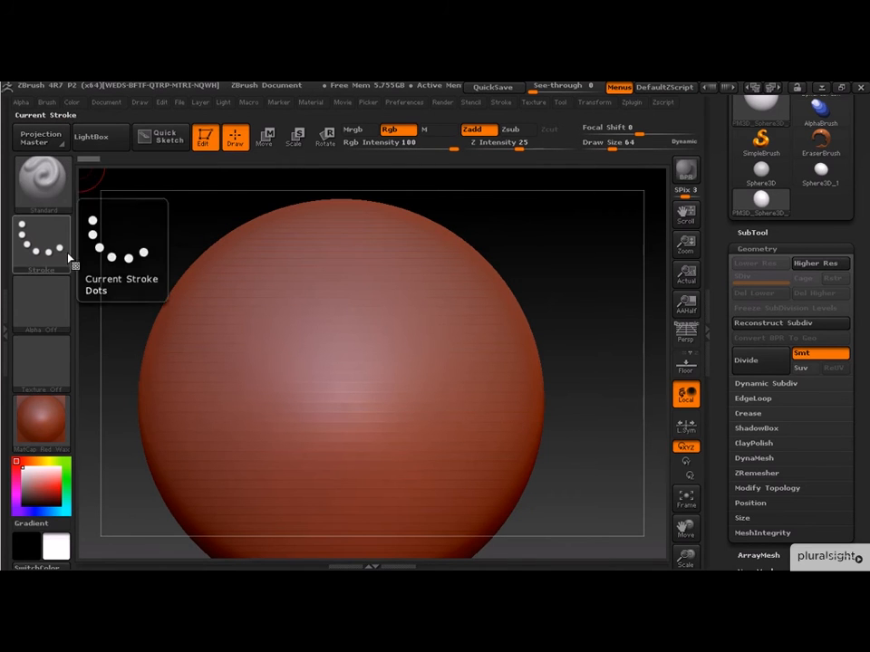
mouse_move(310, 226)
mouse_down()
mouse_move(352, 303)
mouse_move(391, 426)
mouse_up()
mouse_move(606, 255)
mouse_down()
mouse_move(619, 256)
mouse_move(532, 172)
mouse_up()
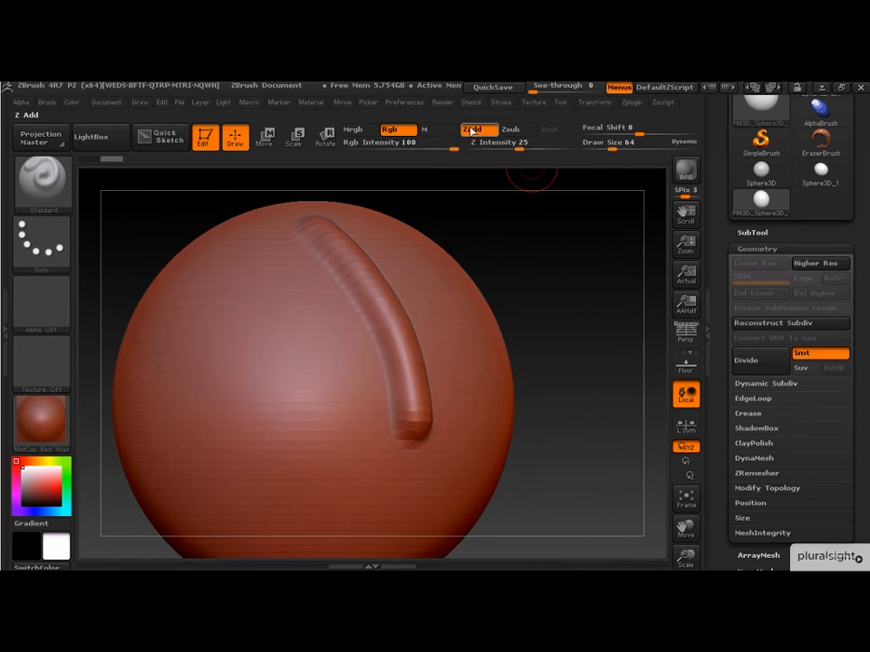
drag(565, 287, 430, 270)
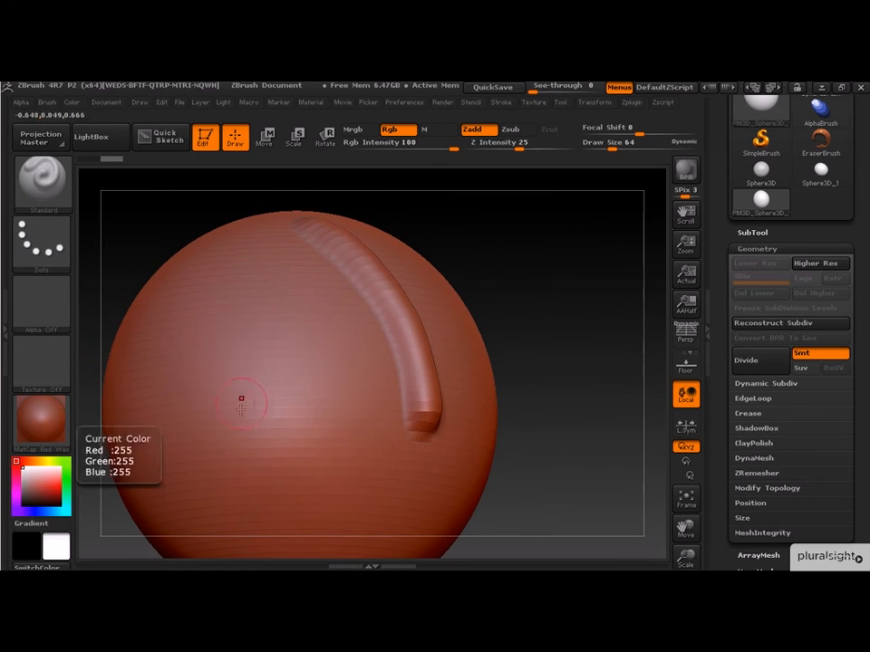
mouse_move(544, 271)
mouse_down()
mouse_move(545, 281)
mouse_move(549, 272)
mouse_up()
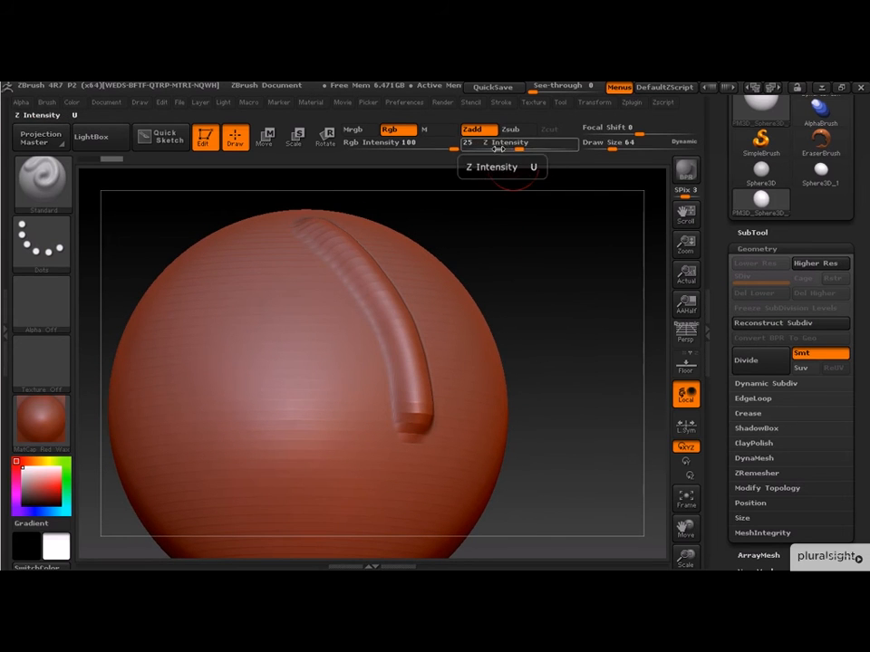
drag(613, 285, 517, 192)
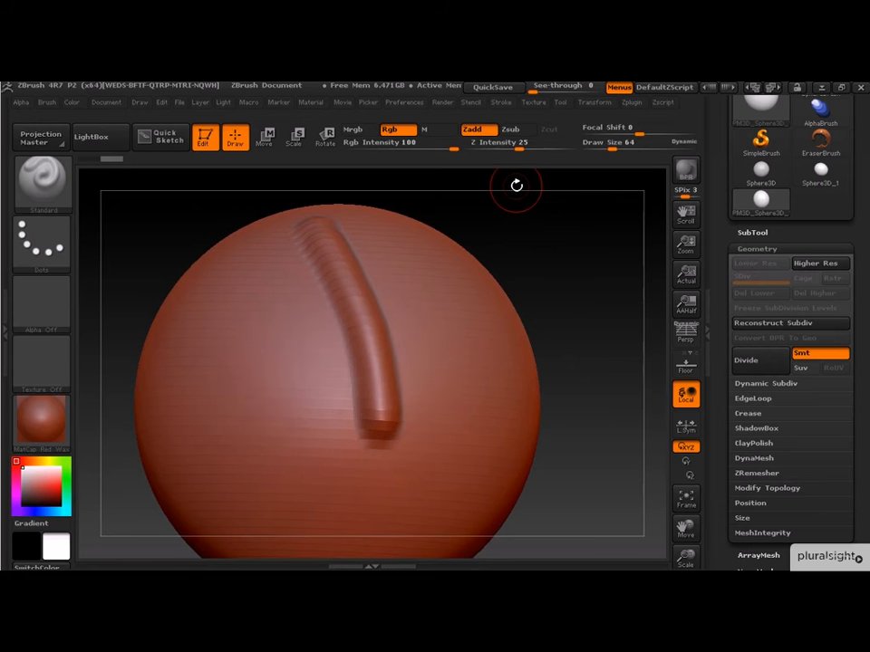
drag(621, 258, 579, 277)
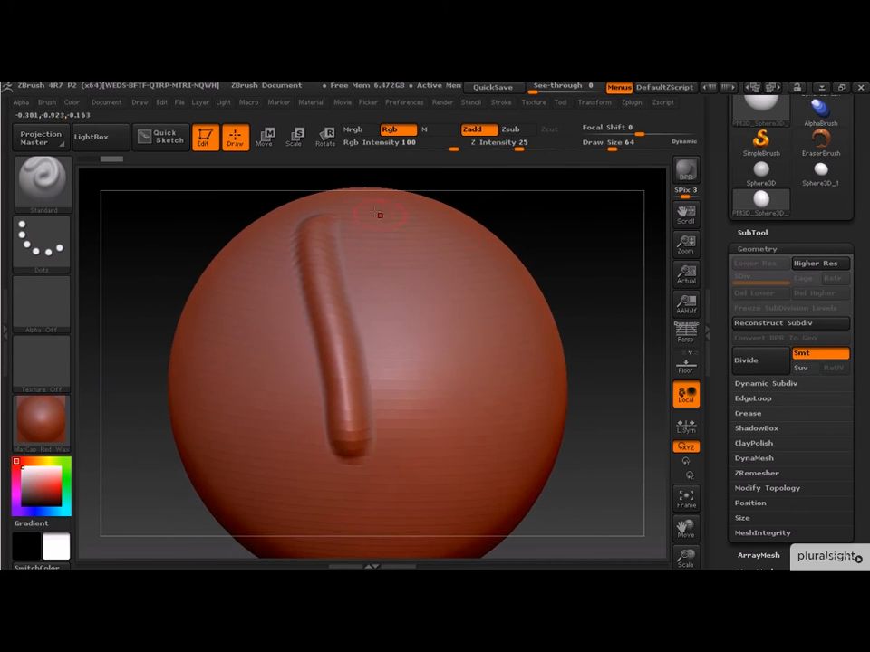
mouse_move(637, 224)
mouse_down()
mouse_move(617, 267)
mouse_move(607, 252)
mouse_move(570, 257)
mouse_up()
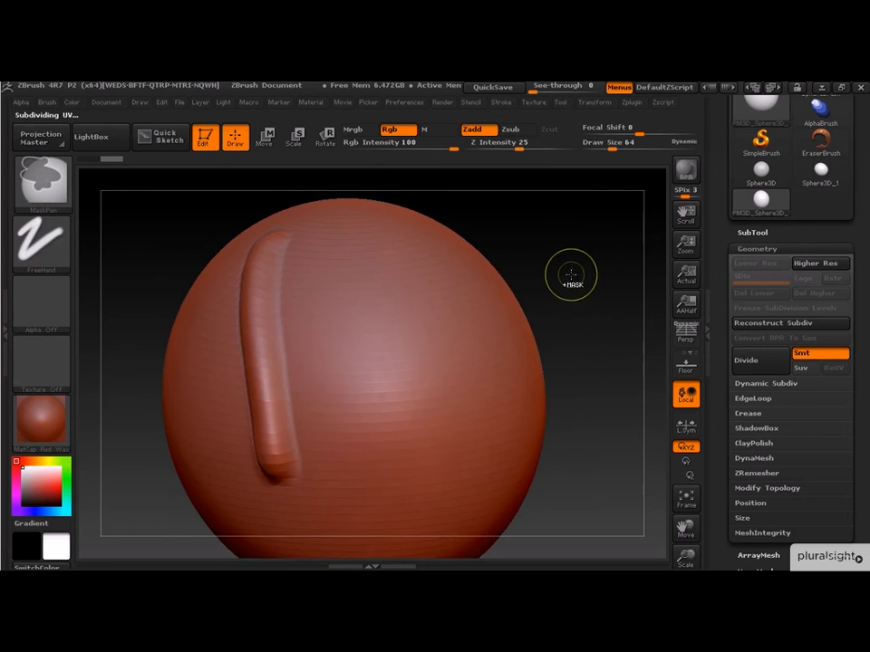
- Subdivide the sculpted mesh to subdivision level 3
key(ctrl+d)
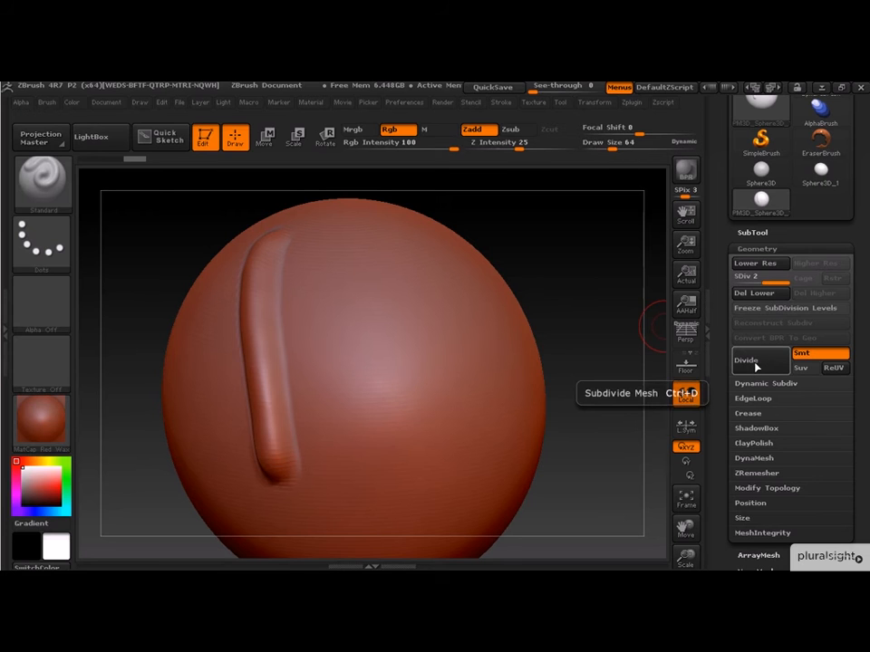
click(761, 282)
drag(739, 283, 802, 279)
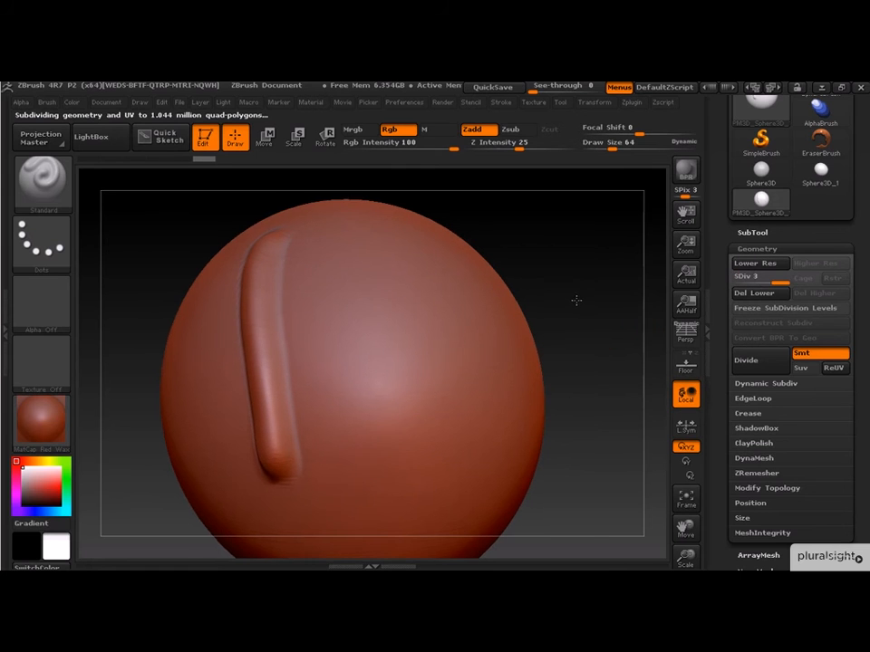
- Sculpt winding raised strokes beside the first one, continuing at Draw Size 37, and carve a wavy groove with the Standard brush
mouse_move(338, 246)
mouse_down()
mouse_move(465, 385)
mouse_move(326, 325)
mouse_up()
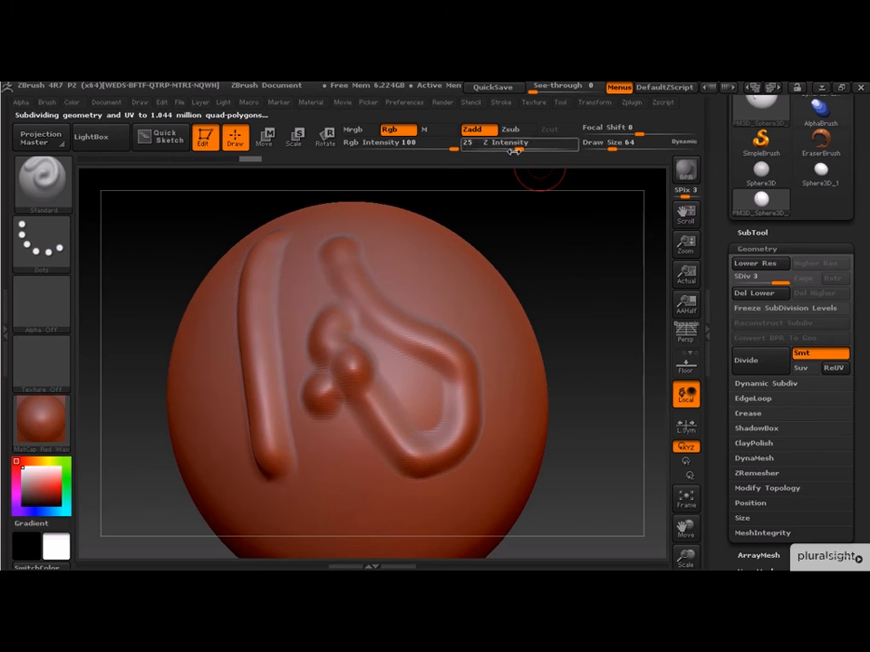
drag(613, 149, 606, 150)
drag(392, 240, 520, 397)
mouse_move(589, 288)
mouse_down()
mouse_move(576, 295)
mouse_move(499, 251)
mouse_up()
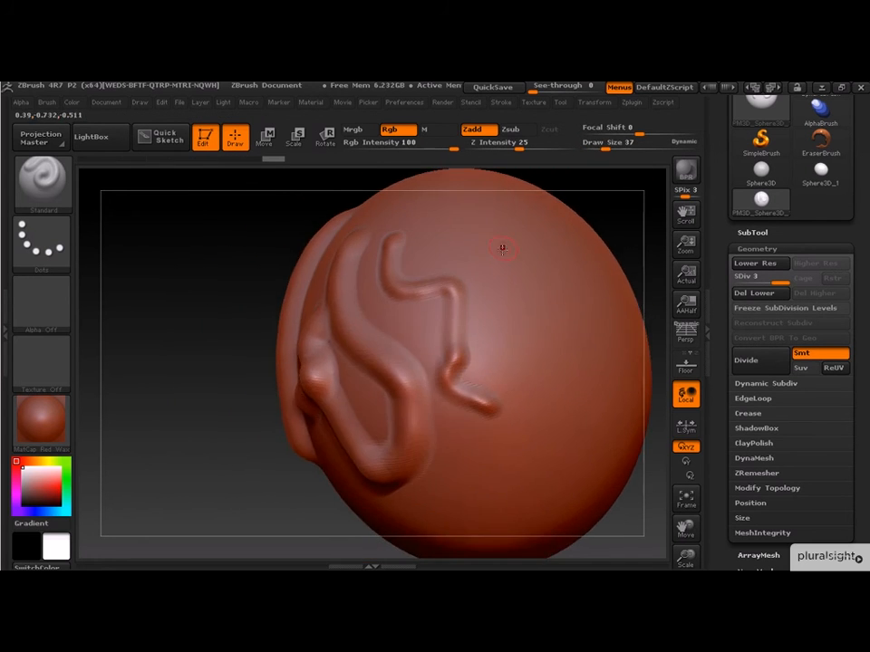
mouse_move(528, 214)
mouse_down()
mouse_move(588, 207)
mouse_move(576, 261)
mouse_up()
mouse_move(326, 288)
mouse_down()
mouse_move(390, 328)
mouse_move(419, 451)
mouse_up()
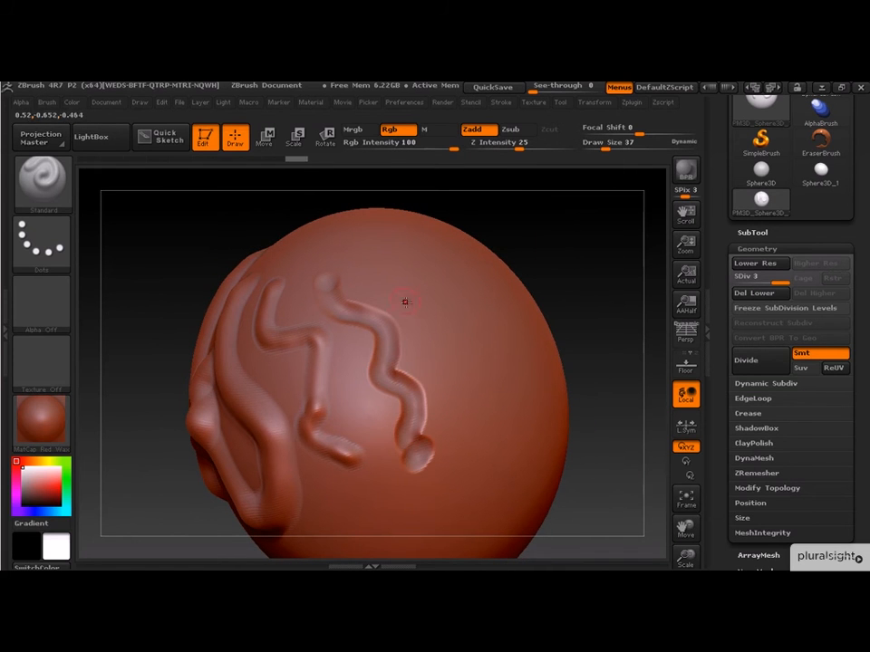
- Soften the round ends of the wavy groove with the Smooth brush and inspect the sphere from other angles
key(shift)
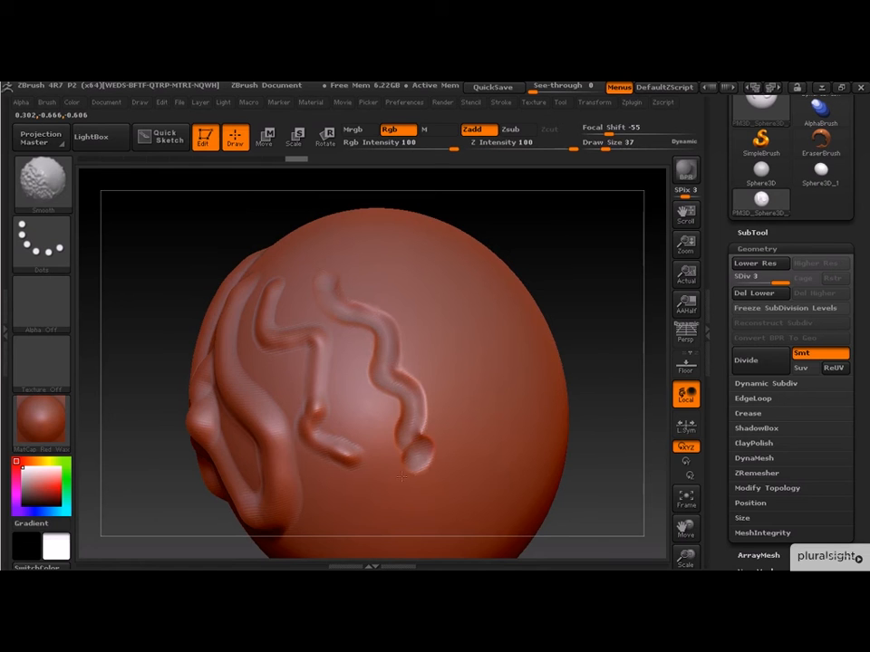
mouse_move(623, 215)
mouse_down()
mouse_move(556, 330)
mouse_move(525, 317)
mouse_move(534, 295)
mouse_move(552, 329)
mouse_up()
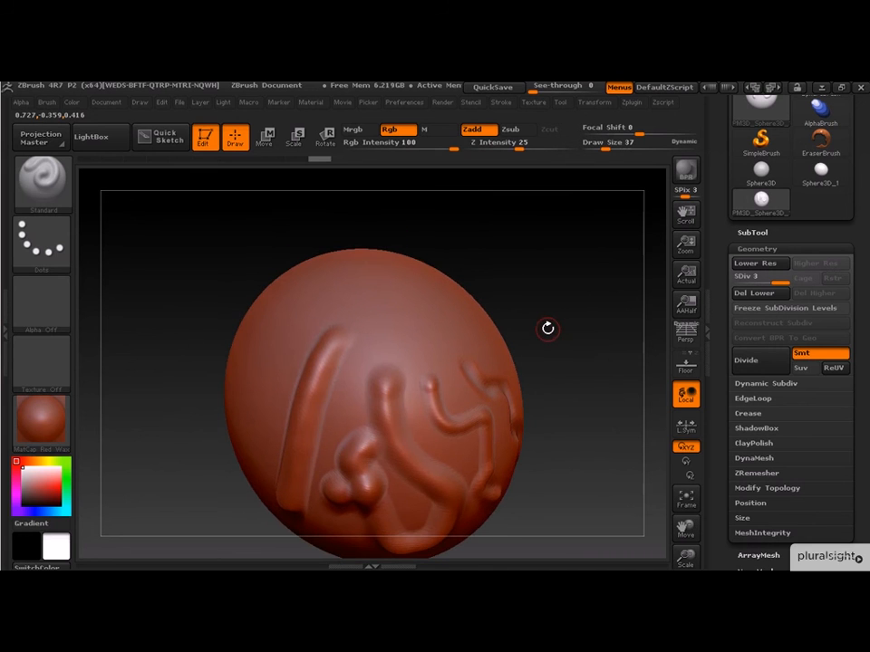
mouse_move(551, 314)
mouse_down()
mouse_move(536, 293)
mouse_move(565, 331)
mouse_move(532, 400)
mouse_move(605, 276)
mouse_move(520, 390)
mouse_move(569, 347)
mouse_move(546, 314)
mouse_up()
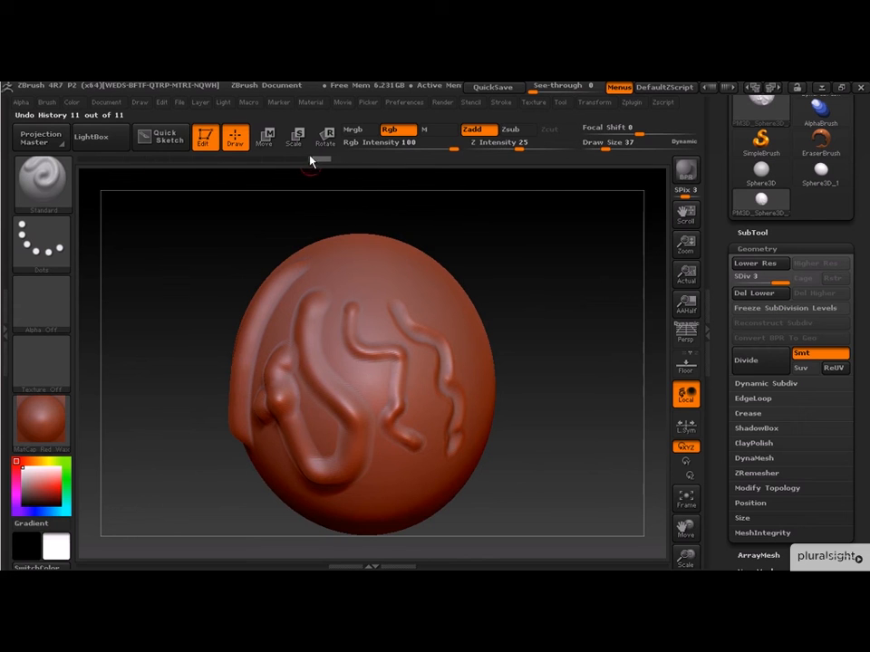
- Step back through the undo history to the state before the thin winding stroke and the wavy groove
mouse_move(316, 165)
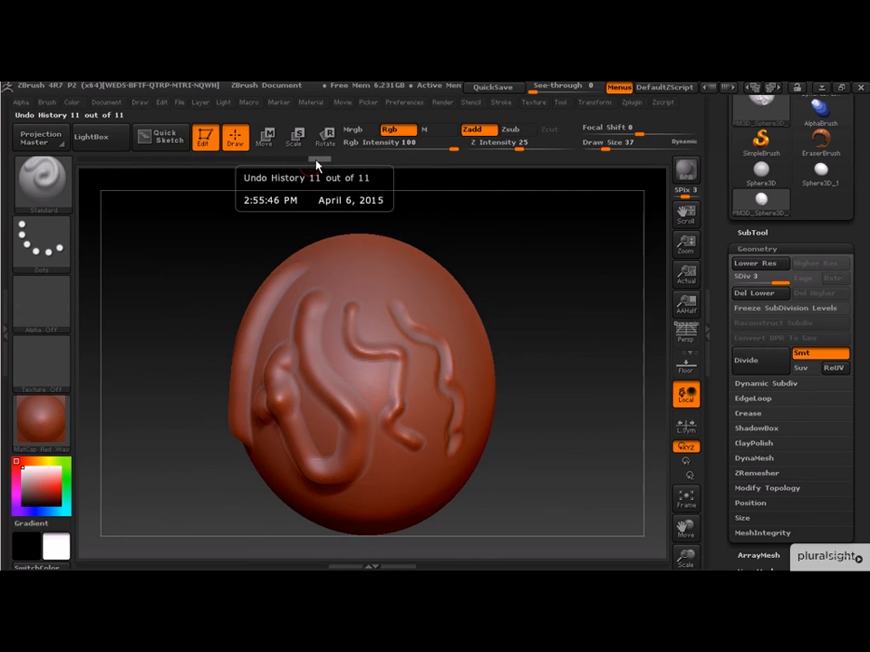
click(316, 165)
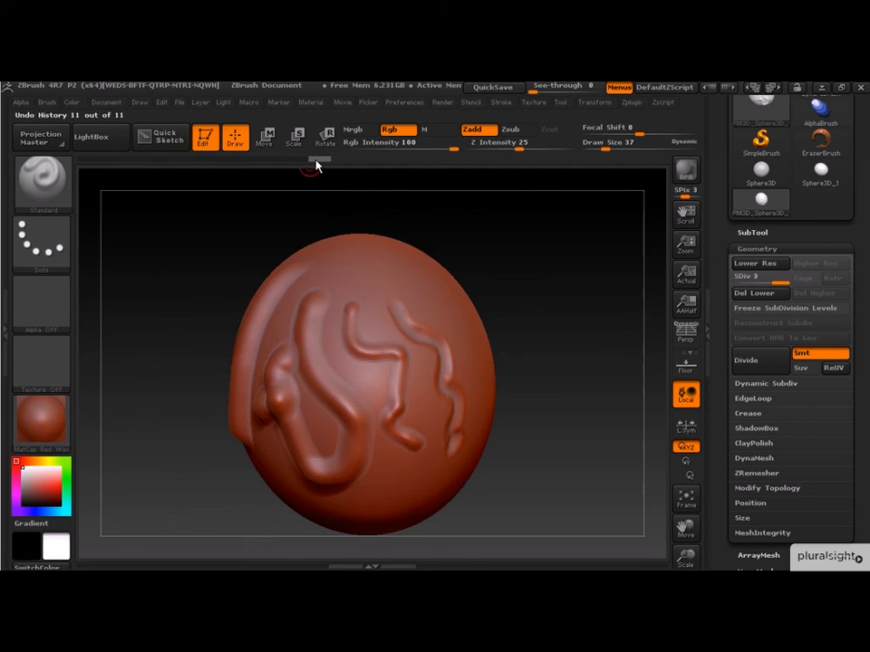
mouse_move(316, 165)
mouse_down()
mouse_move(88, 175)
mouse_move(171, 163)
mouse_move(78, 179)
mouse_move(146, 163)
mouse_move(275, 166)
mouse_move(244, 168)
mouse_up()
- Sculpt a new curved raised stroke down the smooth side of the sphere with the Standard brush at Draw Size 37
mouse_move(594, 321)
mouse_down()
mouse_move(596, 284)
mouse_move(439, 308)
mouse_up()
drag(389, 272, 450, 435)
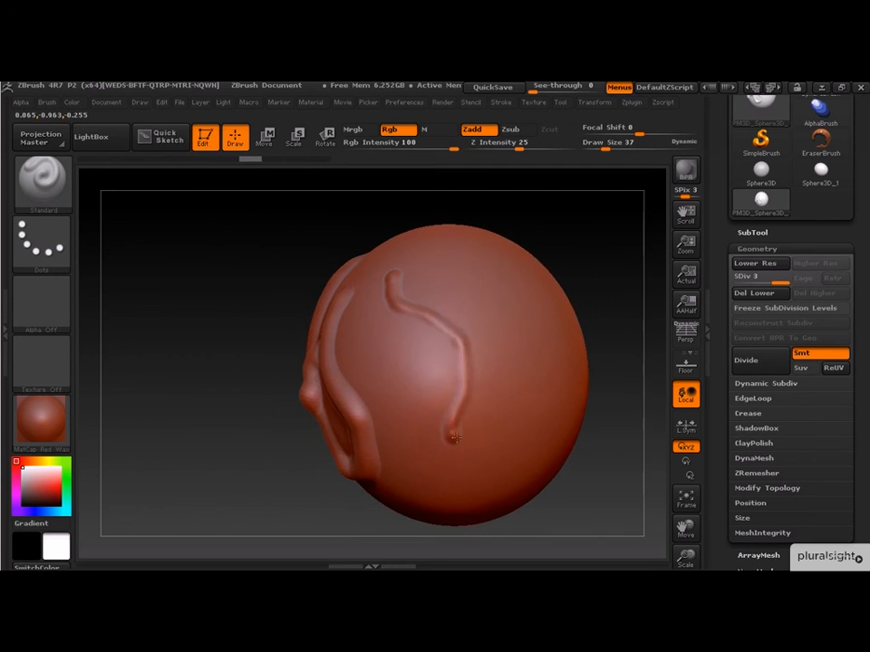
mouse_move(606, 285)
mouse_down()
mouse_move(586, 241)
mouse_move(619, 228)
mouse_move(572, 297)
mouse_move(558, 362)
mouse_move(516, 277)
mouse_move(549, 324)
mouse_move(531, 342)
mouse_move(542, 335)
mouse_up()
- Bring the current tool's thumbnail and the tool file options into view, and review the whole sculpted sphere from another angle
drag(716, 246, 710, 362)
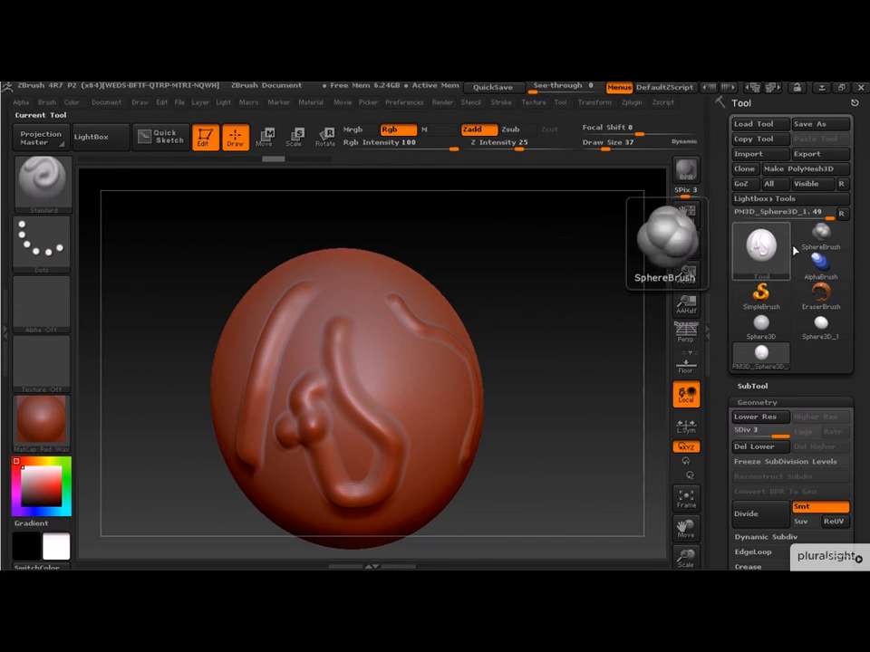
mouse_move(569, 328)
mouse_down()
mouse_move(567, 432)
mouse_move(601, 454)
mouse_move(547, 394)
mouse_move(530, 411)
mouse_move(569, 399)
mouse_move(573, 385)
mouse_move(607, 402)
mouse_move(514, 414)
mouse_up()
mouse_move(611, 437)
mouse_down()
mouse_move(653, 431)
mouse_move(578, 462)
mouse_move(561, 460)
mouse_move(545, 382)
mouse_move(556, 398)
mouse_move(585, 391)
mouse_move(555, 404)
mouse_move(567, 405)
mouse_move(555, 394)
mouse_up()
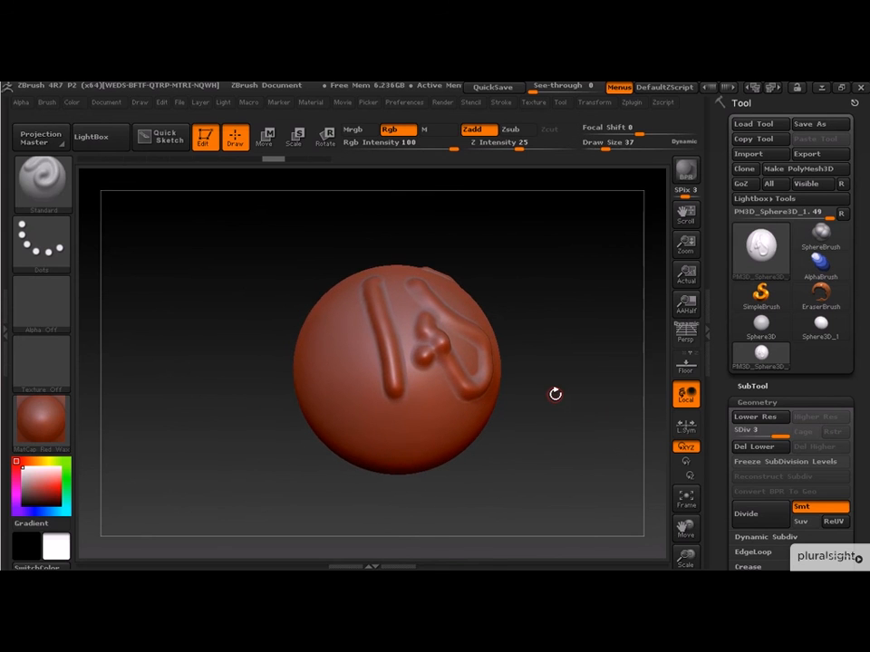